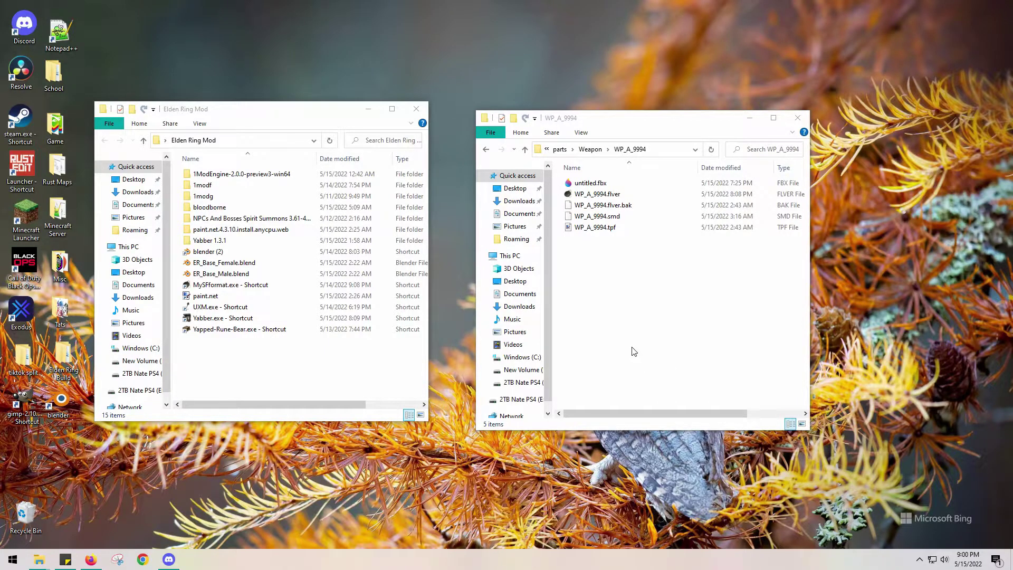
Check WP_A_9994.tpf's context menu, then nudge the Elden Ring Mod window slightly right.
{"action": "left_click", "coordinate": [616, 324]}
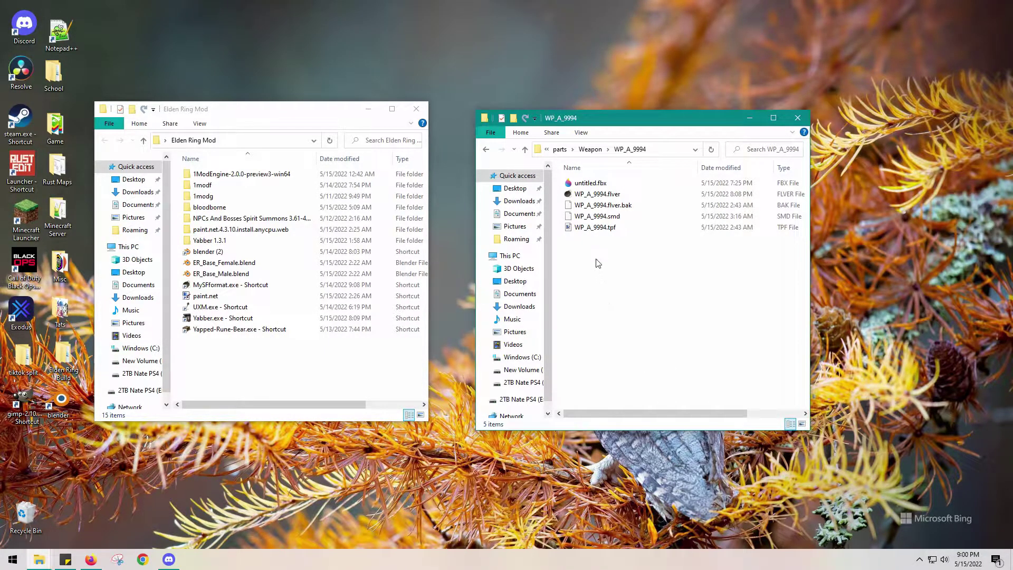
{"action": "right_click", "coordinate": [597, 230]}
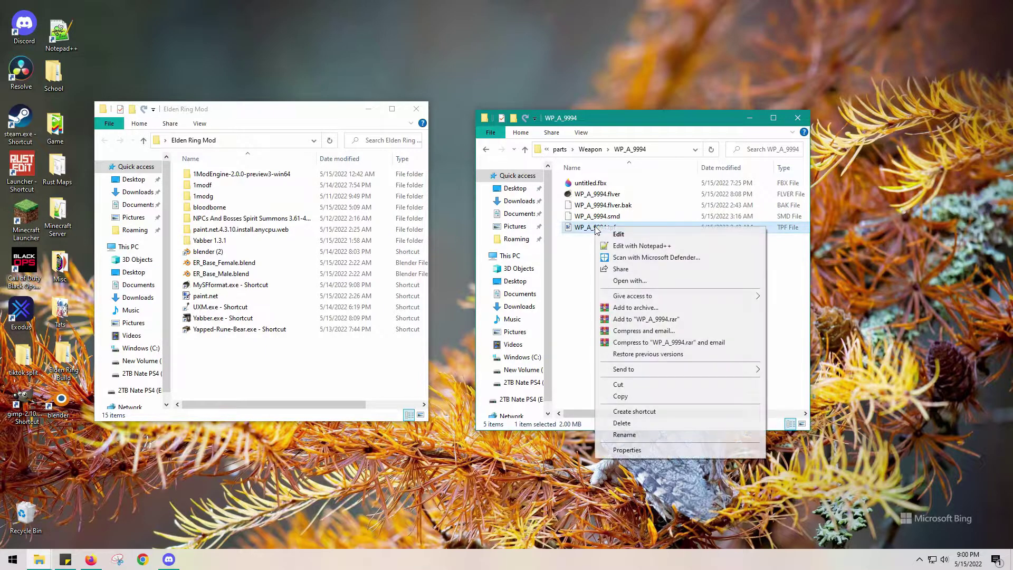
{"action": "left_click", "coordinate": [580, 279]}
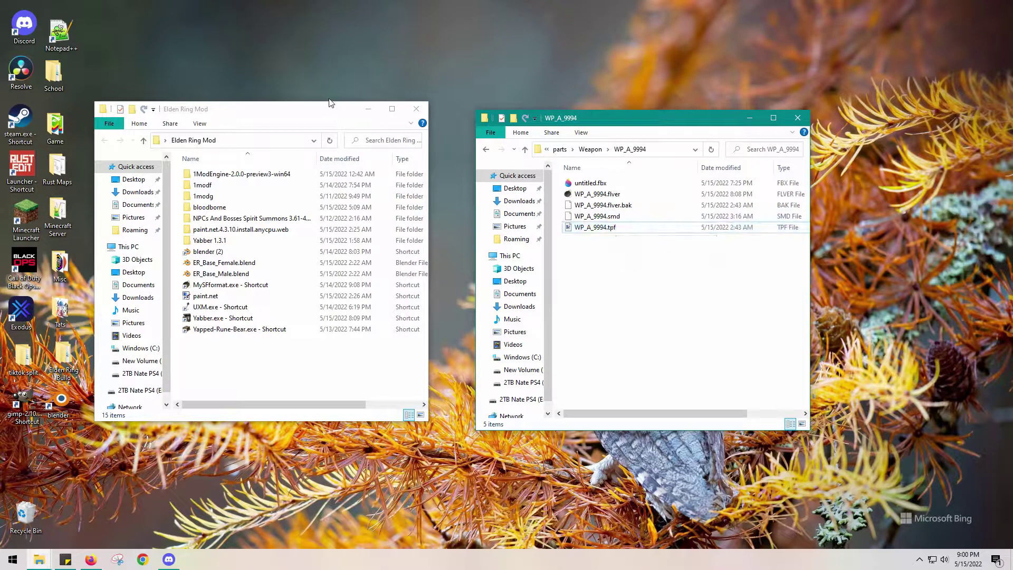
{"action": "left_click_drag", "start_coordinate": [274, 111], "coordinate": [307, 122]}
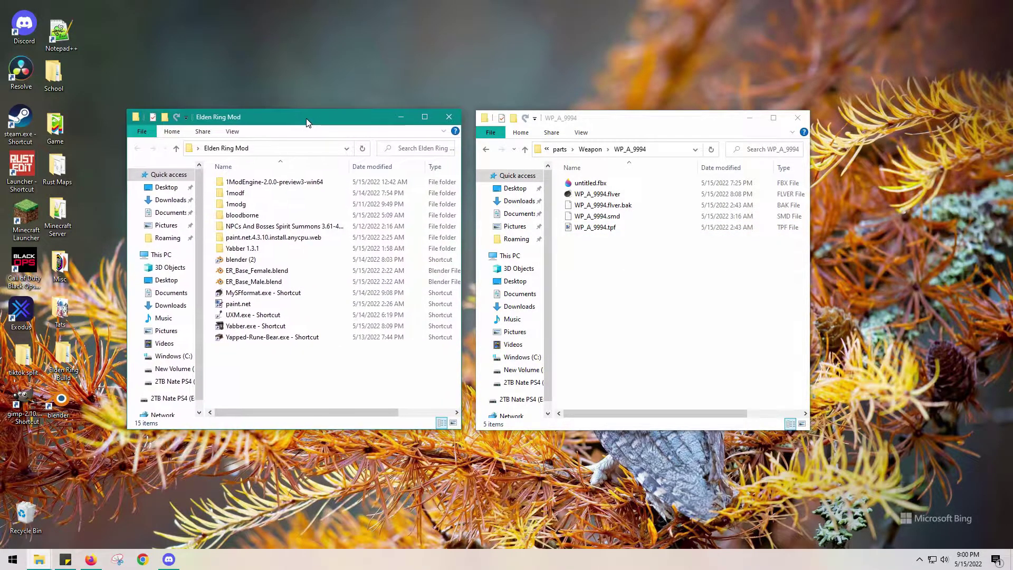
{"action": "left_click", "coordinate": [590, 230]}
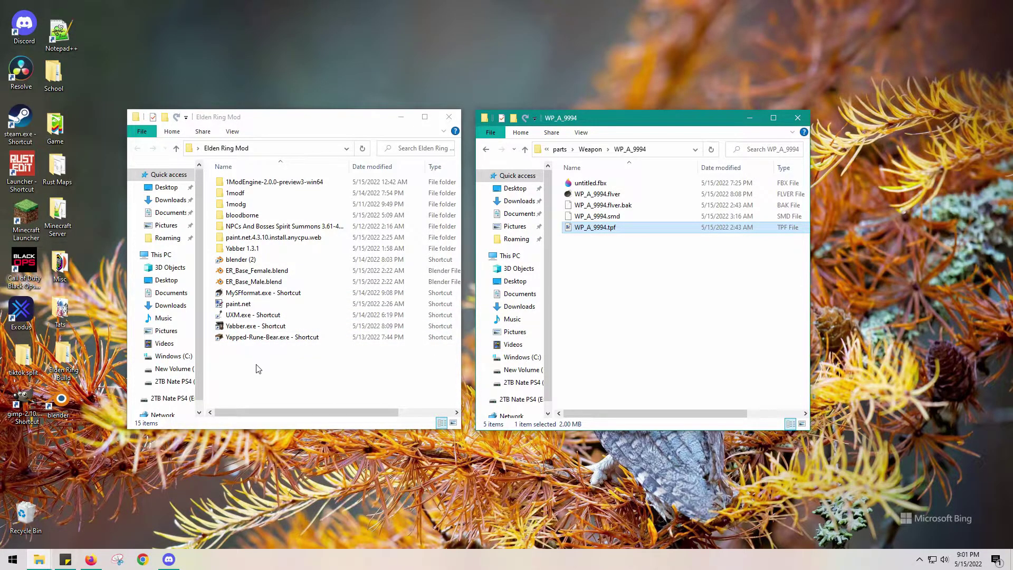
{"action": "key", "text": "super"}
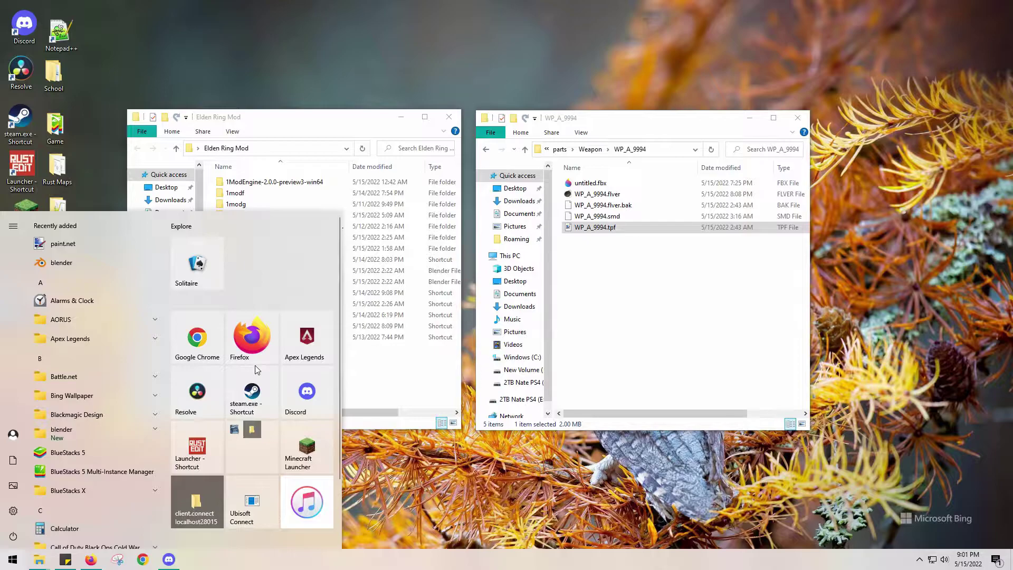
{"action": "type", "text": "cmd"}
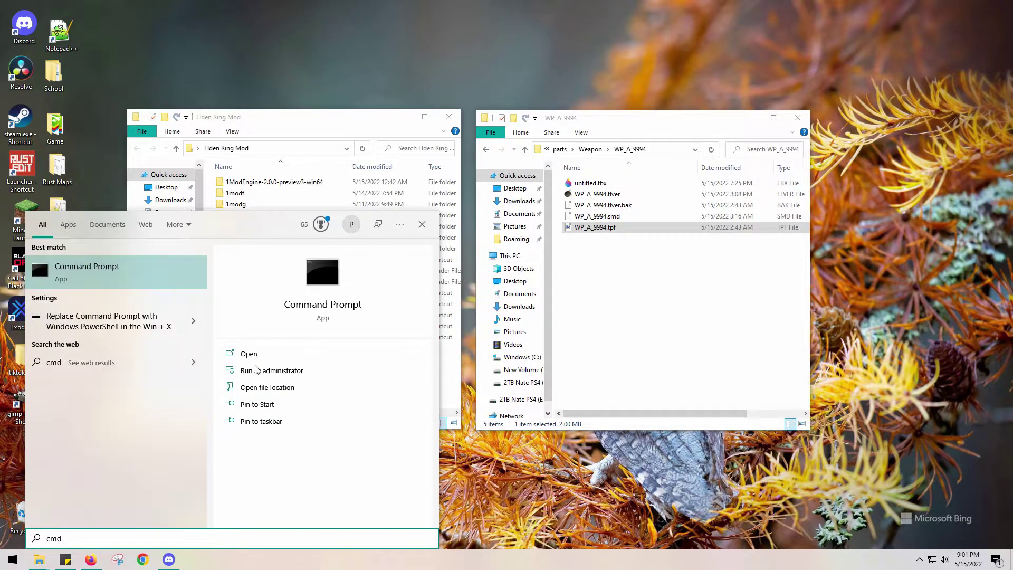
{"action": "left_click", "coordinate": [39, 261]}
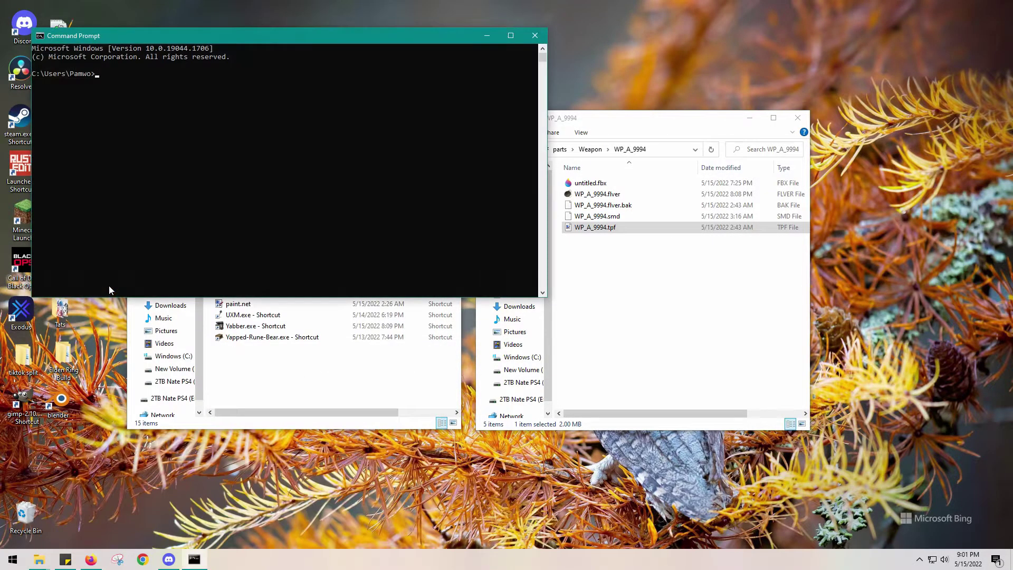
{"action": "left_click", "coordinate": [534, 37]}
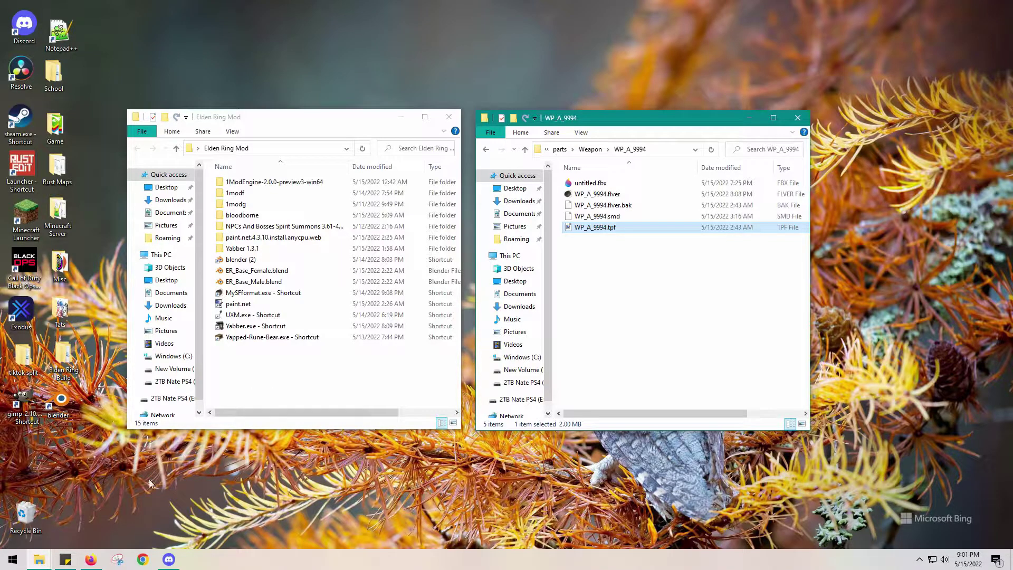
Bring Firefox forward and look over its address bar and main menu on the blank New Tab.
{"action": "left_click", "coordinate": [90, 560]}
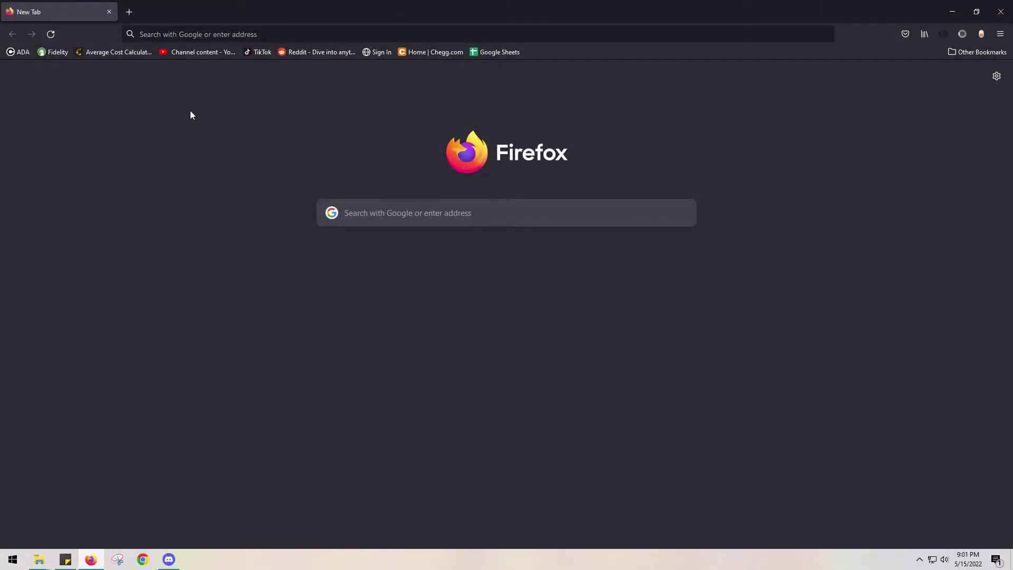
{"action": "left_click", "coordinate": [176, 34]}
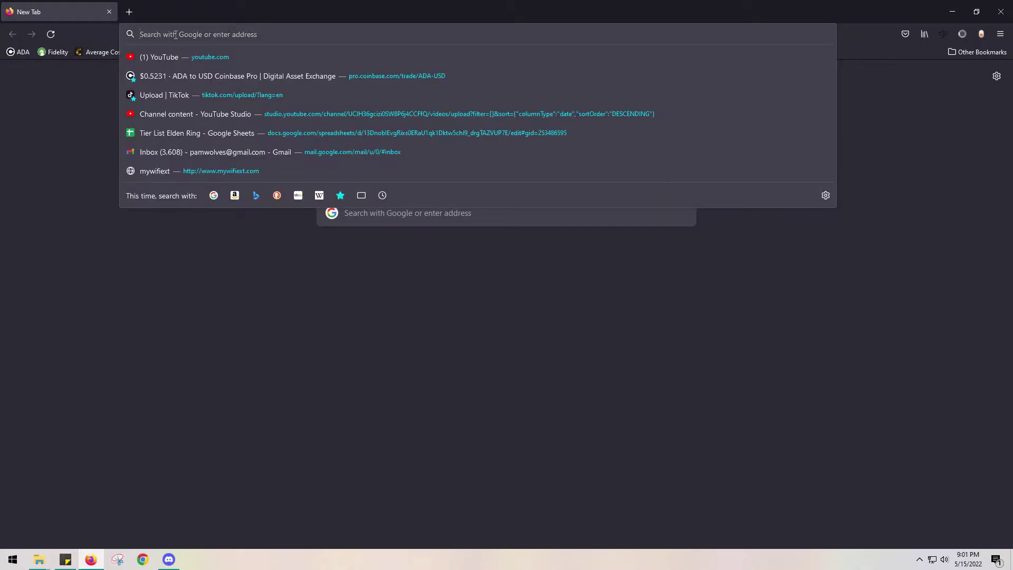
{"action": "left_click", "coordinate": [1000, 34]}
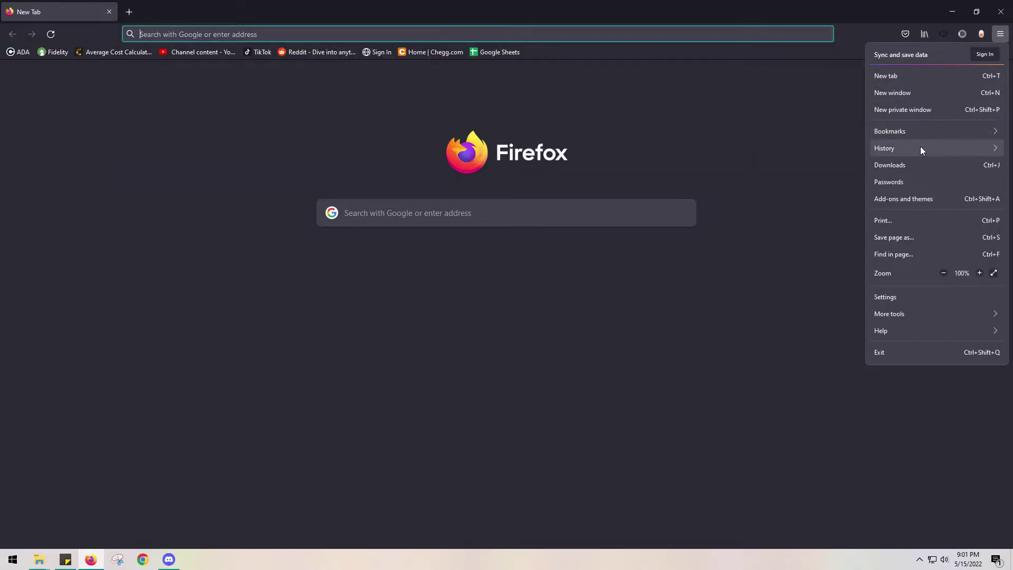
{"action": "left_click", "coordinate": [191, 33]}
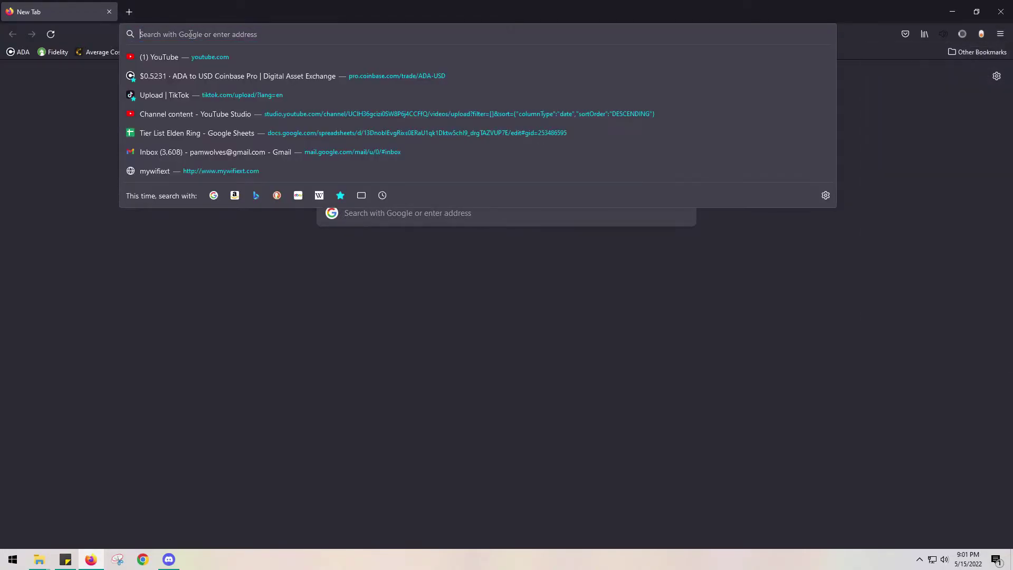
{"action": "left_click", "coordinate": [83, 136]}
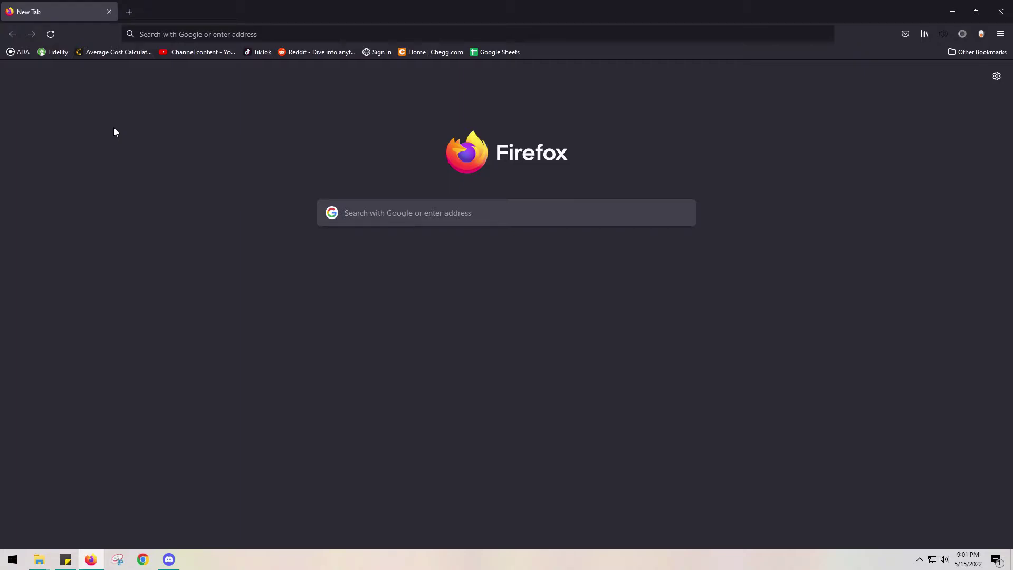
Search 'registry editor and exe files wont open' and open the Microsoft Community thread result.
{"action": "left_click", "coordinate": [218, 37]}
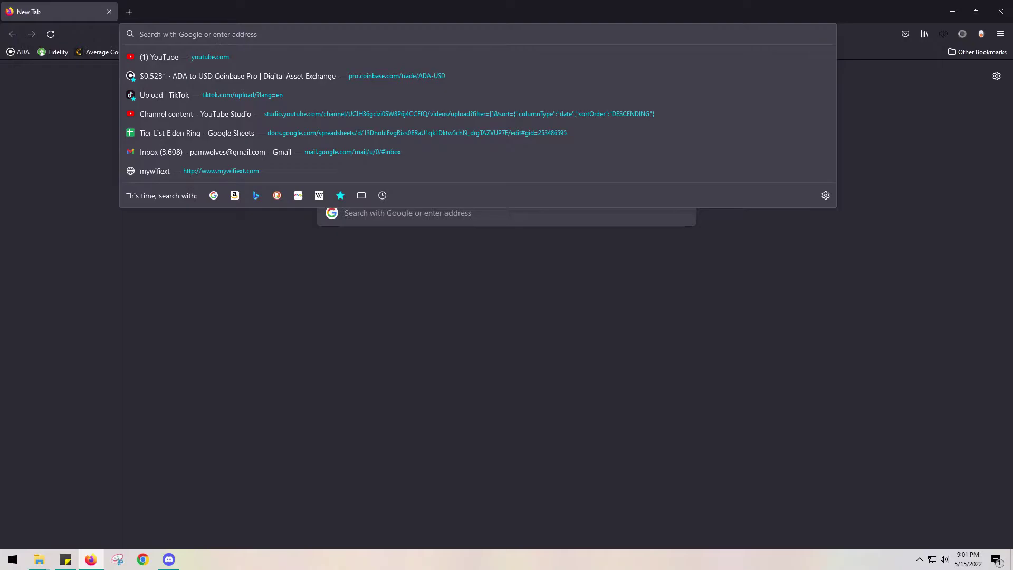
{"action": "type", "text": "regis"}
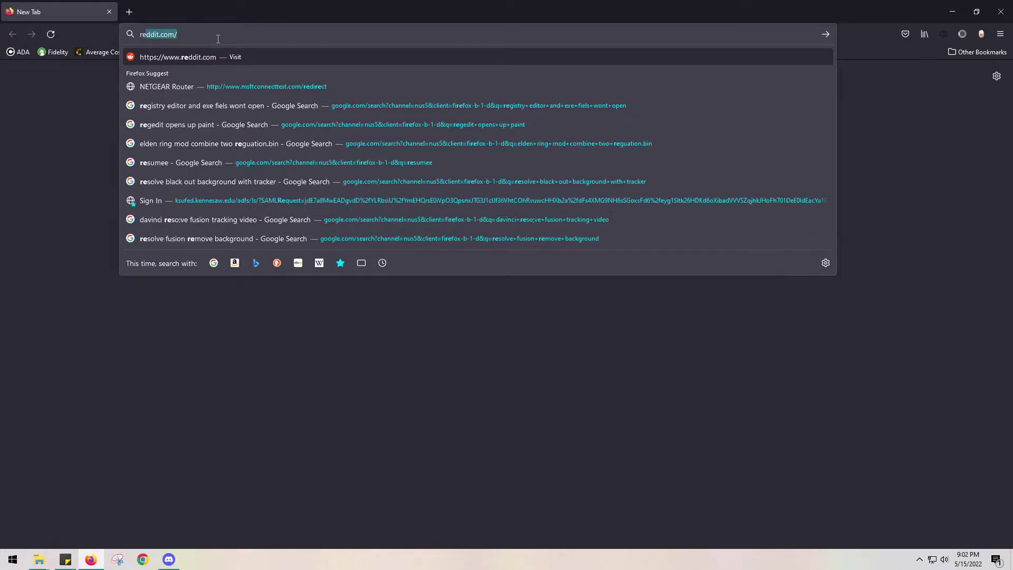
{"action": "type", "text": "try e"}
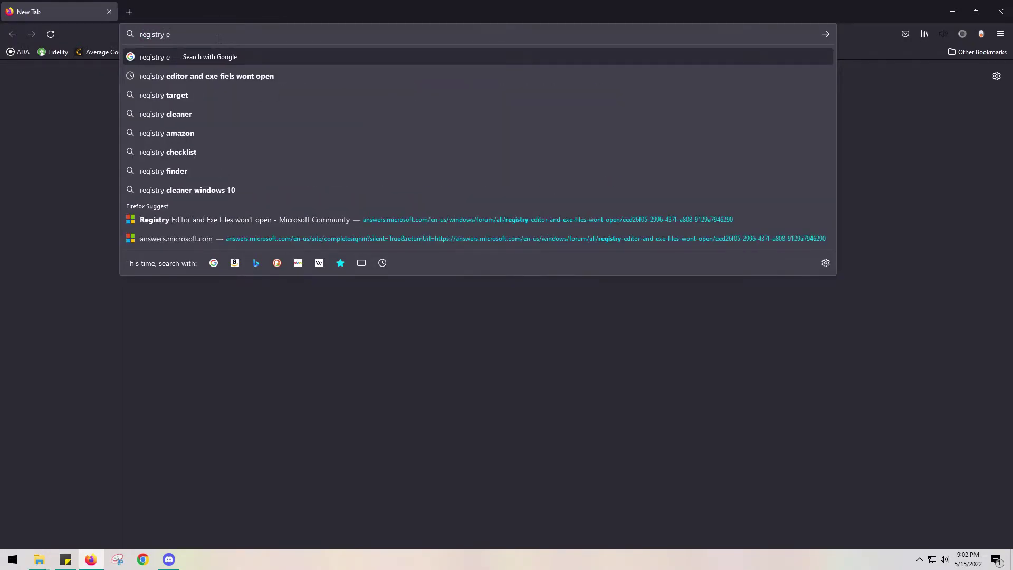
{"action": "type", "text": "ditor and e"}
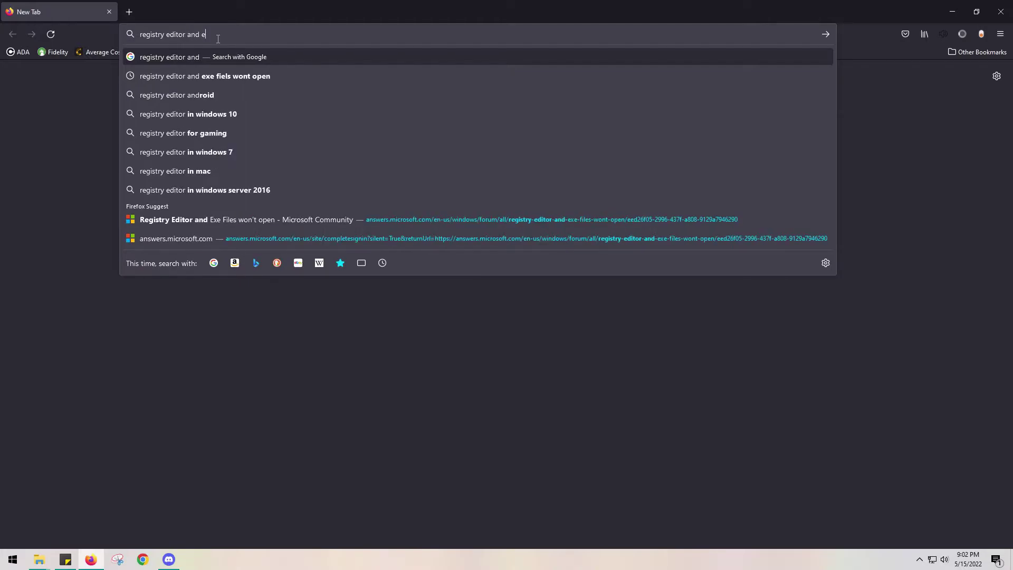
{"action": "type", "text": "xe file"}
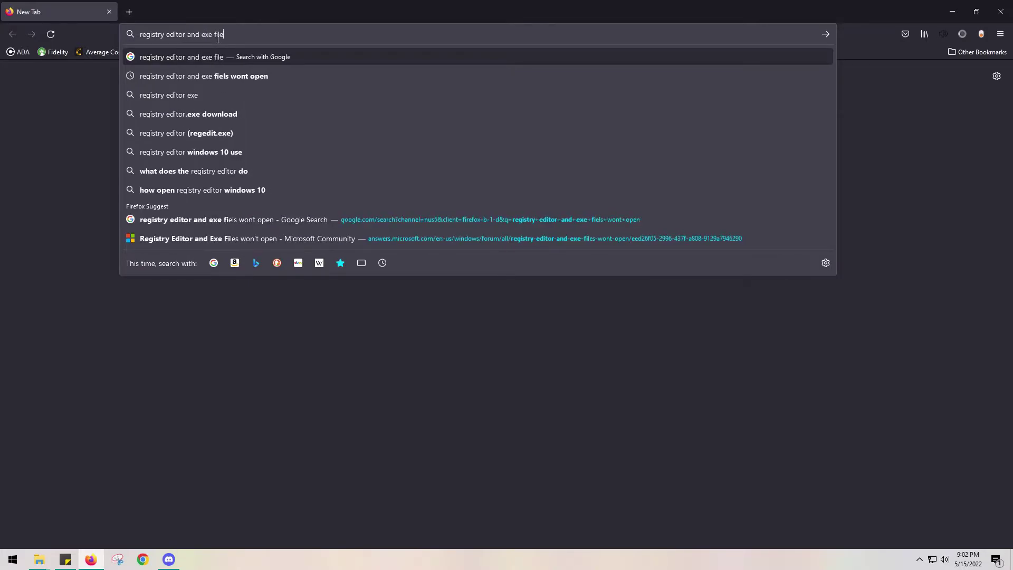
{"action": "type", "text": "s wont open"}
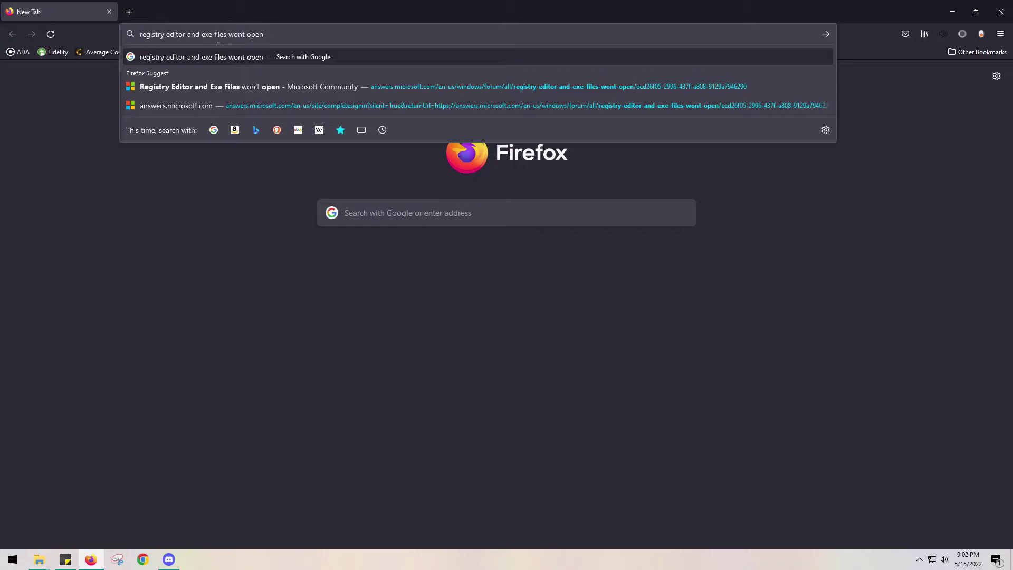
{"action": "key", "text": "Return"}
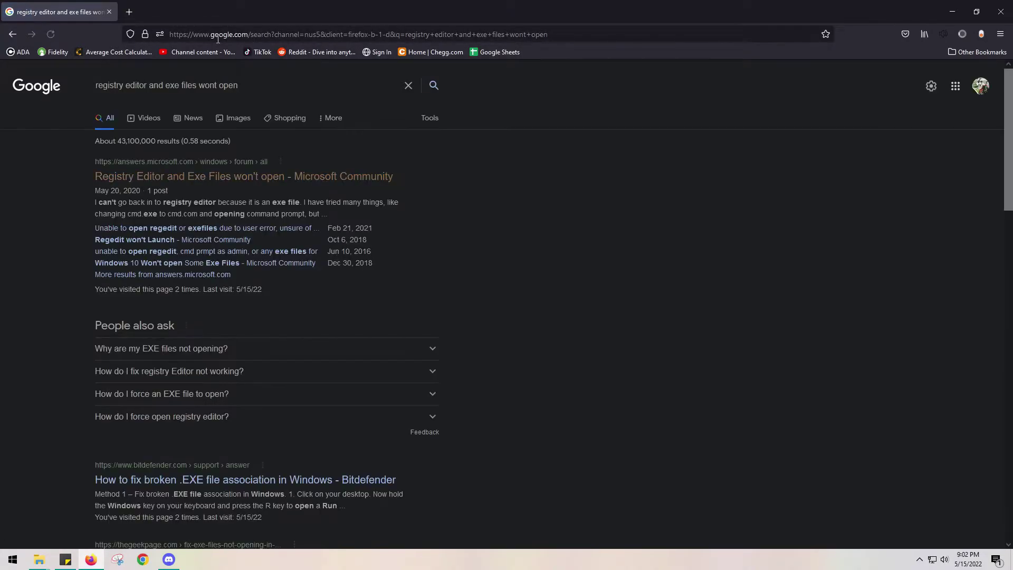
{"action": "left_click", "coordinate": [242, 177]}
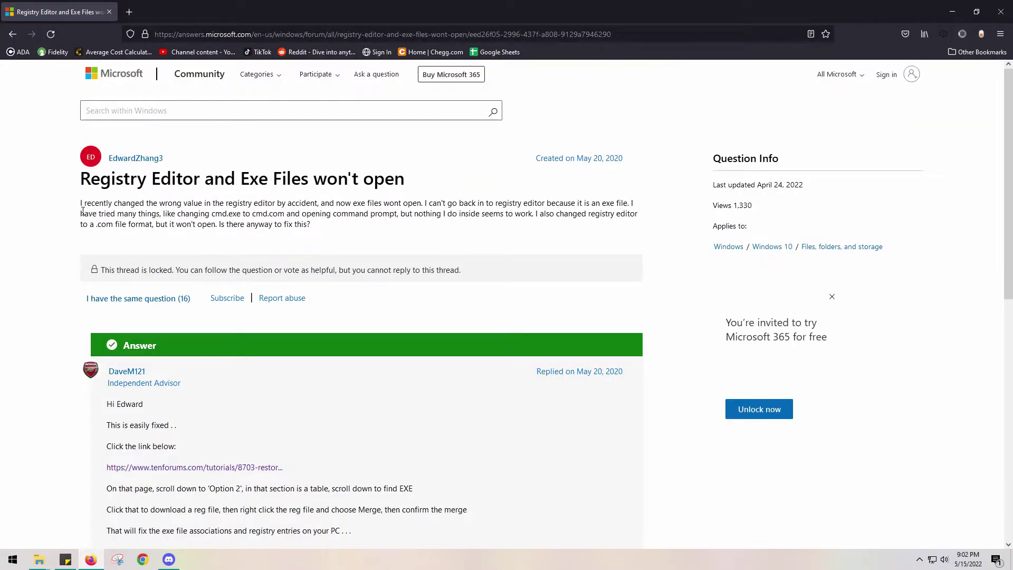
{"action": "scroll", "coordinate": [81, 211], "scroll_direction": "down", "scroll_amount": 2}
{"action": "scroll", "coordinate": [83, 216], "scroll_direction": "down", "scroll_amount": 1}
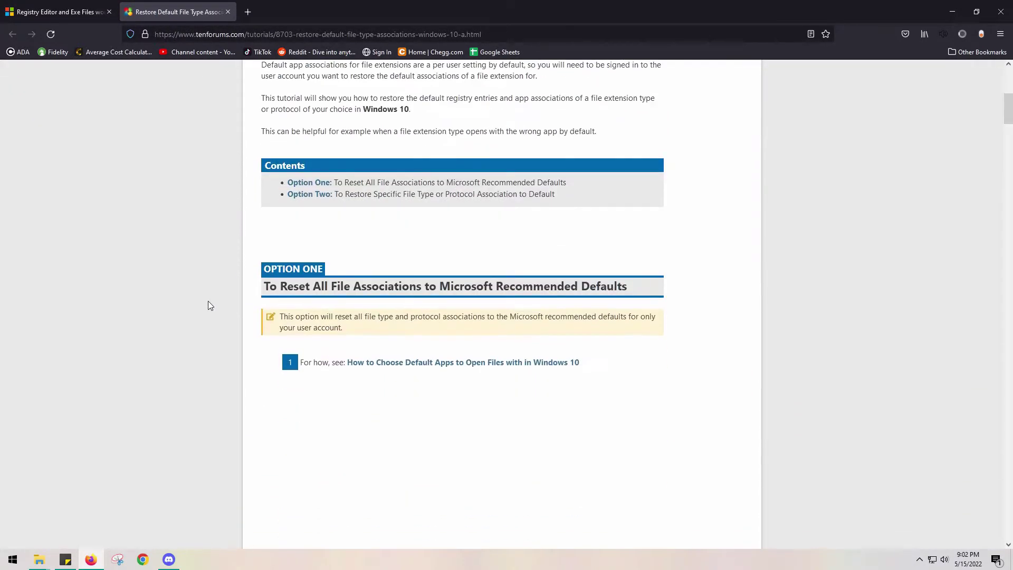
Scroll the tutorial past Option Two down to the exe row of the file-type table.
{"action": "scroll", "coordinate": [233, 294], "scroll_direction": "down", "scroll_amount": 3}
{"action": "scroll", "coordinate": [232, 293], "scroll_direction": "down", "scroll_amount": 10}
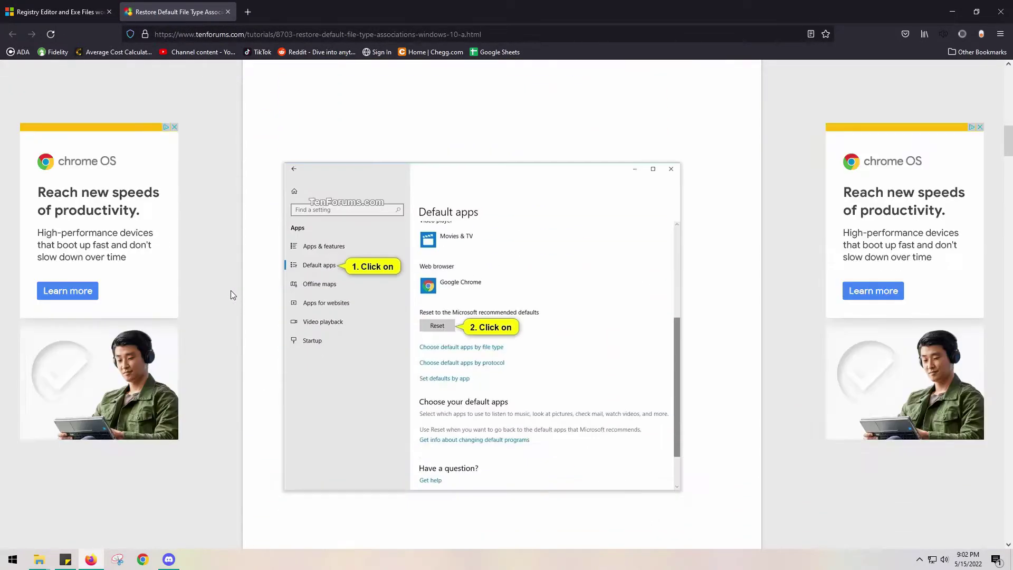
{"action": "scroll", "coordinate": [298, 272], "scroll_direction": "down", "scroll_amount": 13}
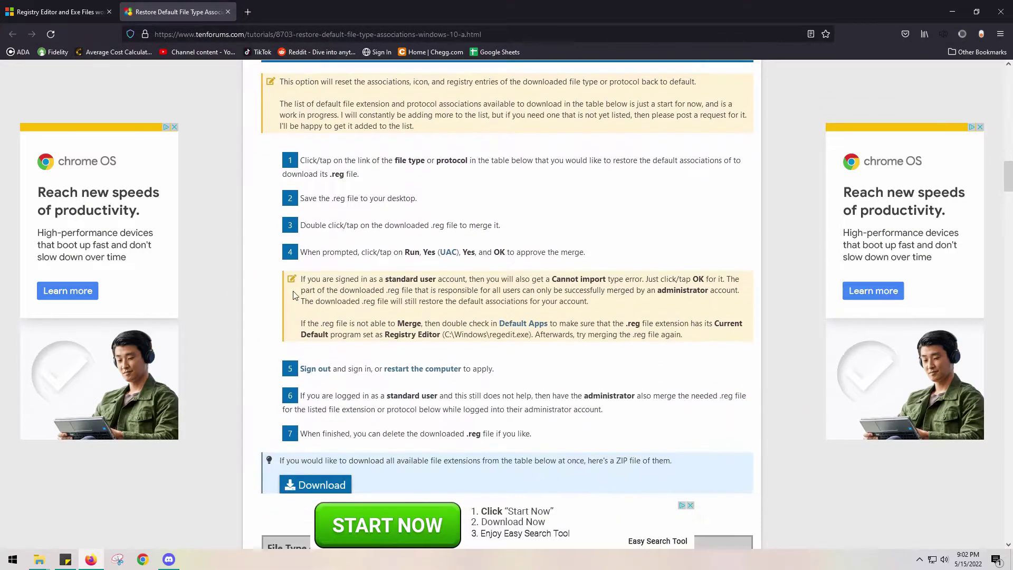
{"action": "scroll", "coordinate": [294, 250], "scroll_direction": "down", "scroll_amount": 8}
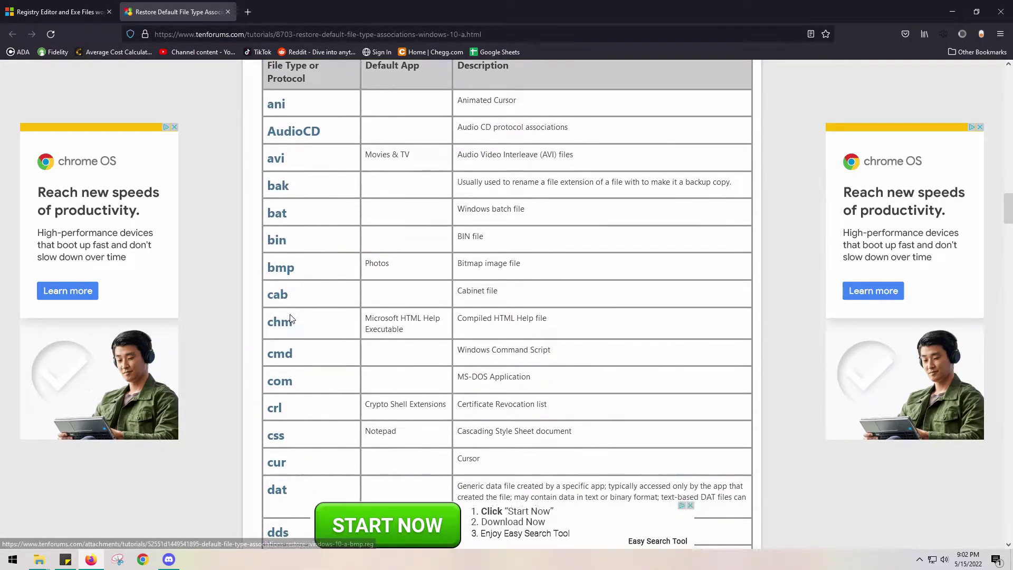
{"action": "scroll", "coordinate": [282, 323], "scroll_direction": "down", "scroll_amount": 1}
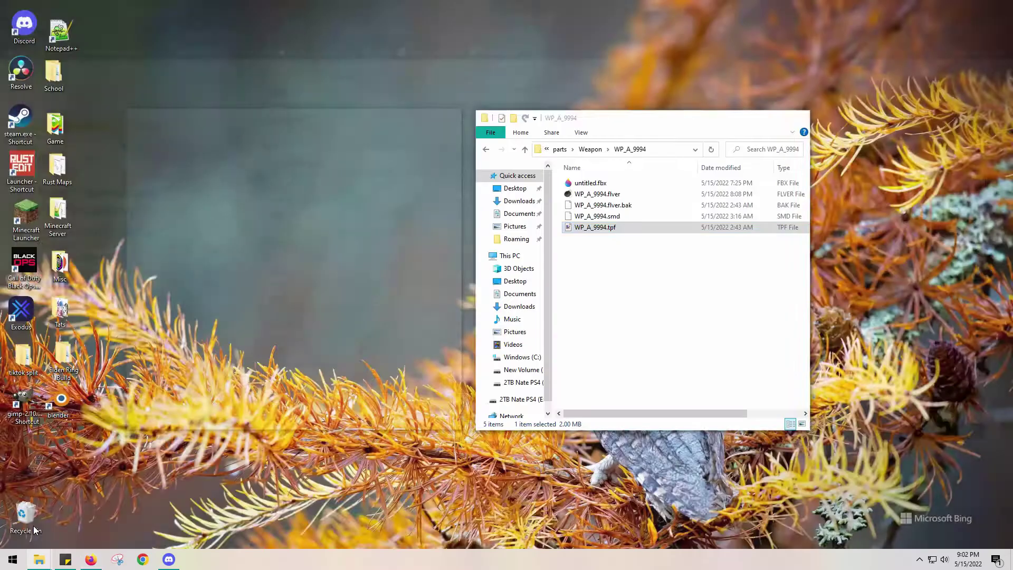
Open the Downloads folder in File Explorer and maximize its window.
{"action": "left_click", "coordinate": [35, 529]}
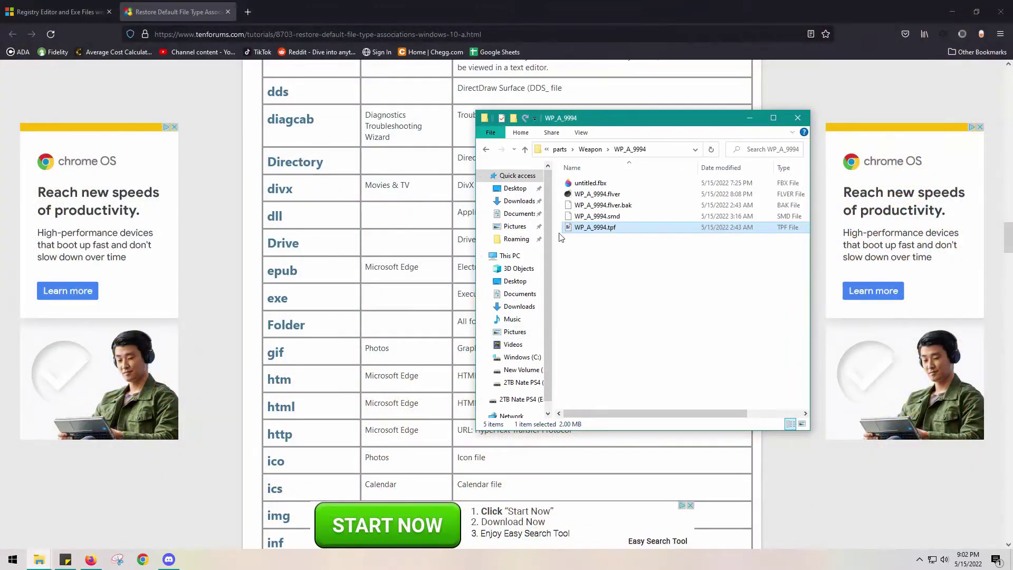
{"action": "left_click", "coordinate": [520, 202]}
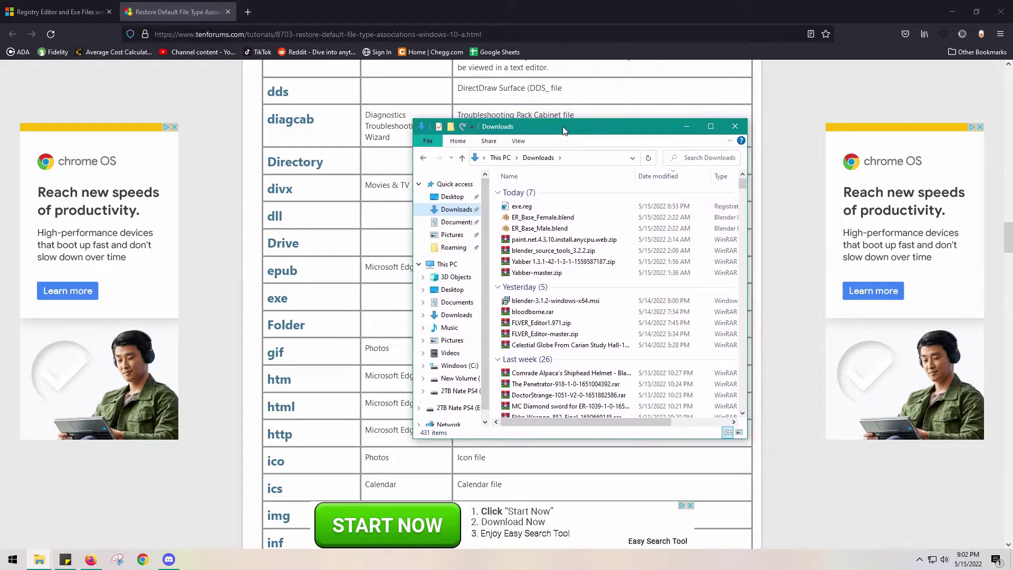
{"action": "left_click_drag", "start_coordinate": [628, 118], "coordinate": [497, 130]}
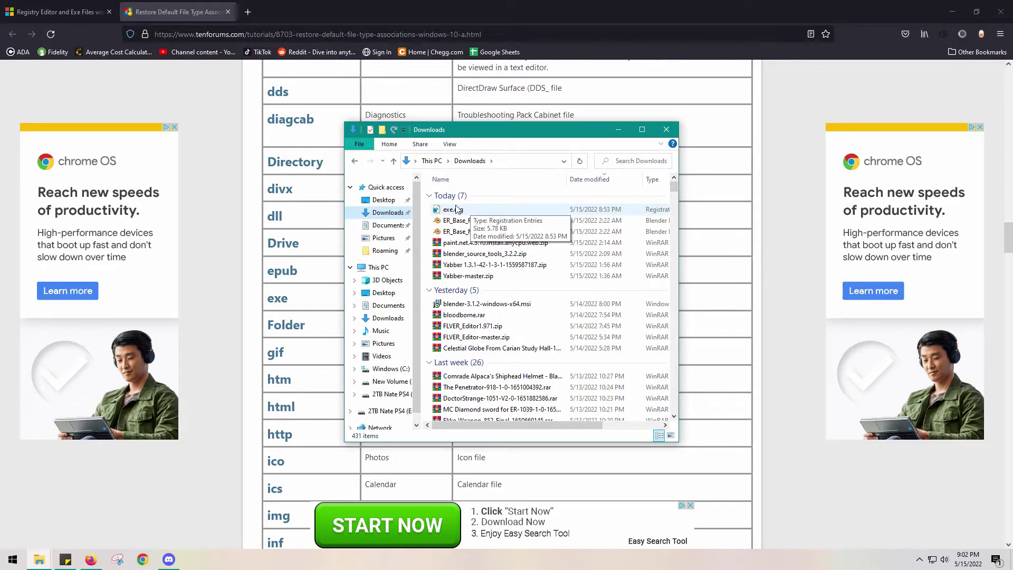
{"action": "left_click", "coordinate": [649, 128]}
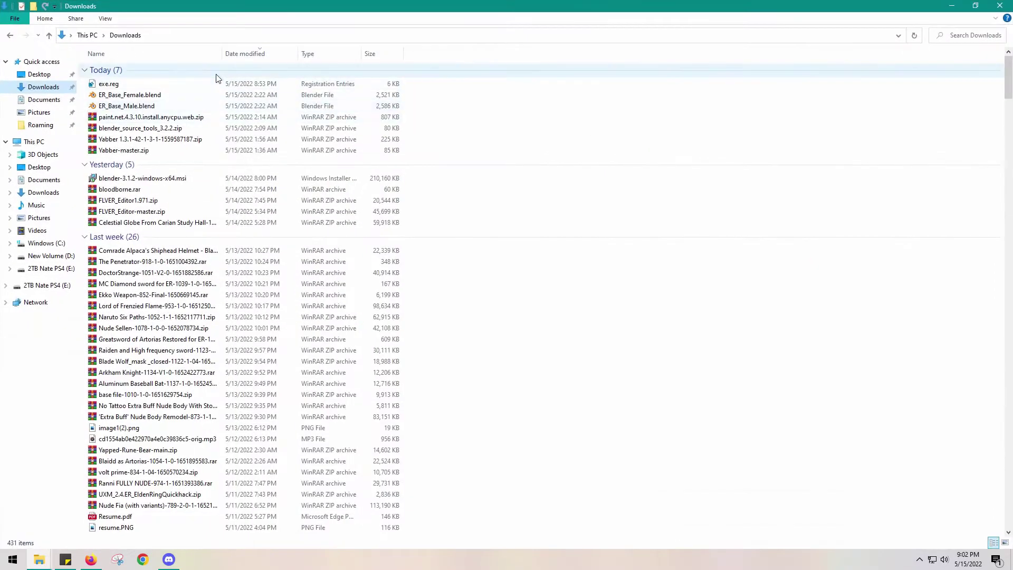
Show Downloads as extra large icons and check exe.reg's context menu.
{"action": "left_click", "coordinate": [105, 18]}
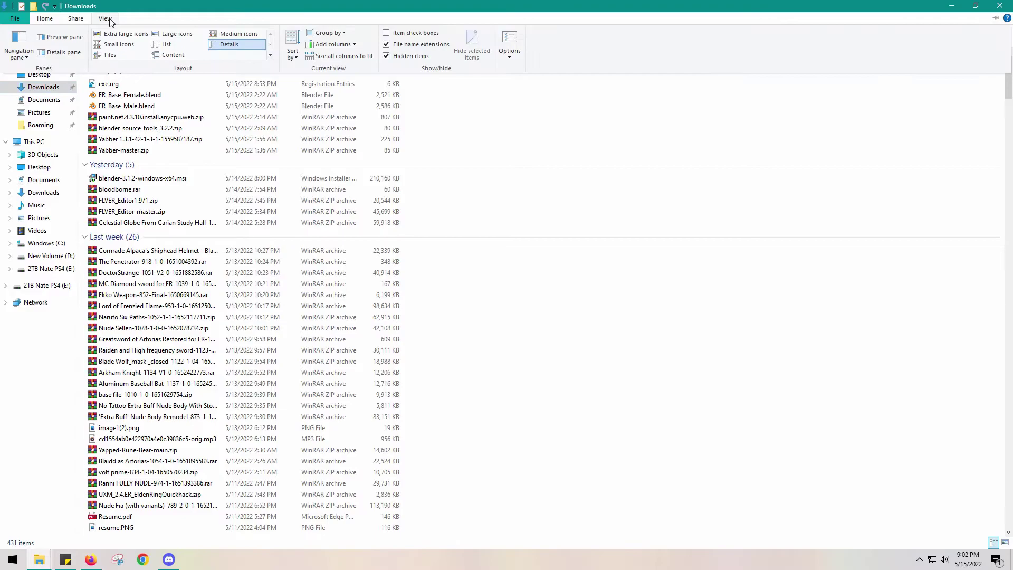
{"action": "left_click", "coordinate": [116, 34]}
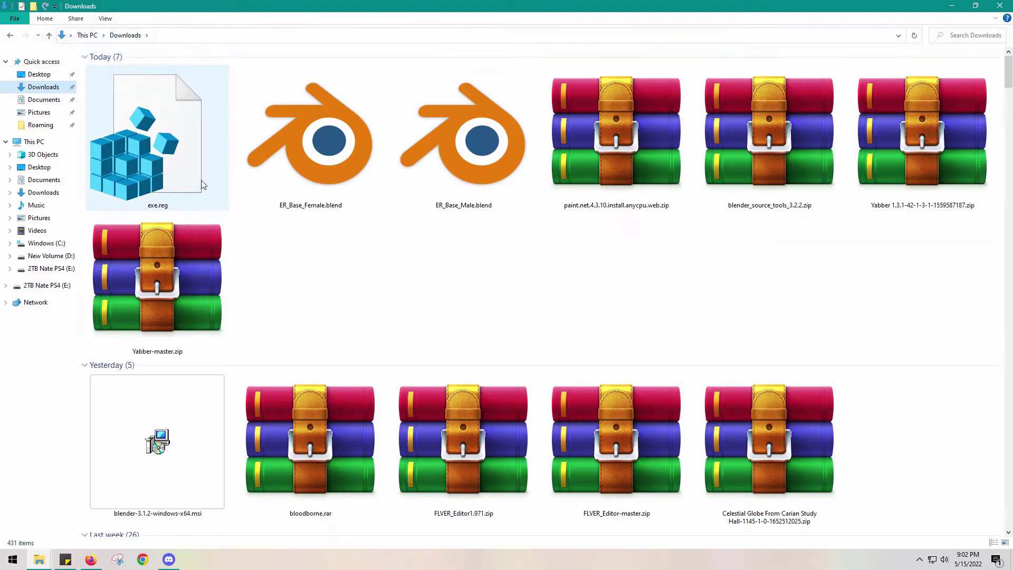
{"action": "right_click", "coordinate": [162, 167]}
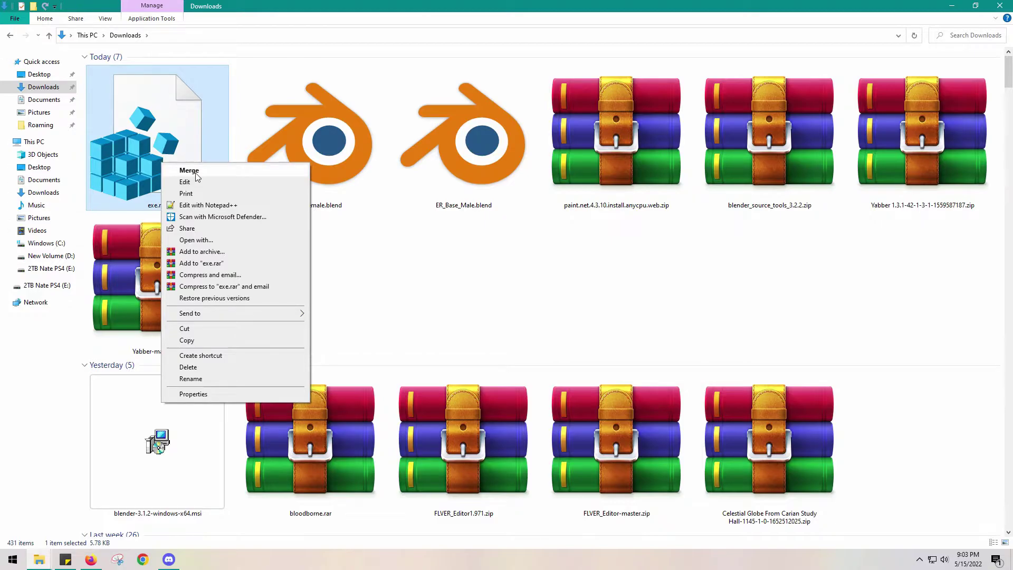
{"action": "left_click", "coordinate": [1000, 8]}
Close Downloads, minimize Firefox, and open then cancel the Start menu's power options.
{"action": "left_click", "coordinate": [1000, 8]}
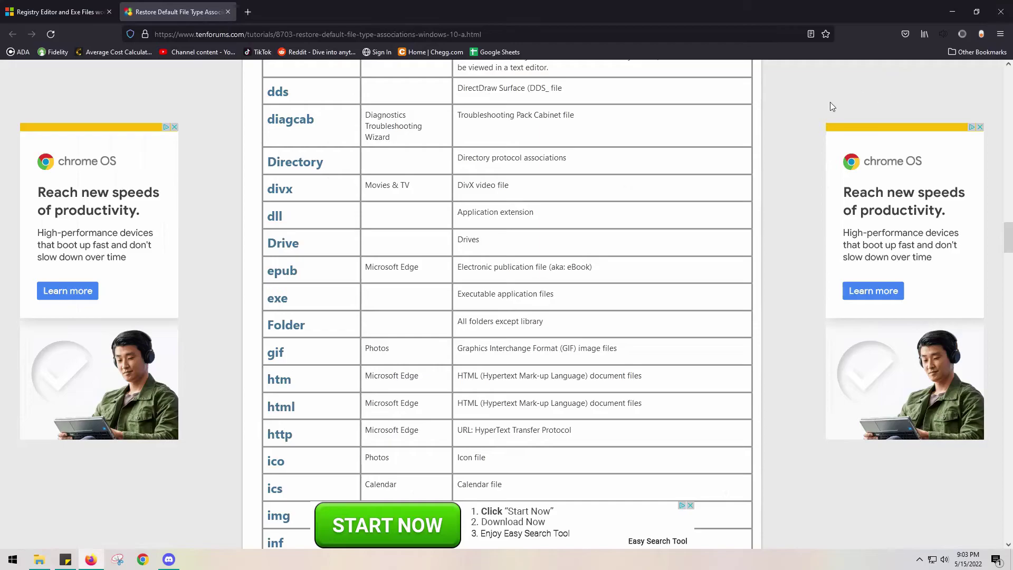
{"action": "left_click", "coordinate": [953, 11]}
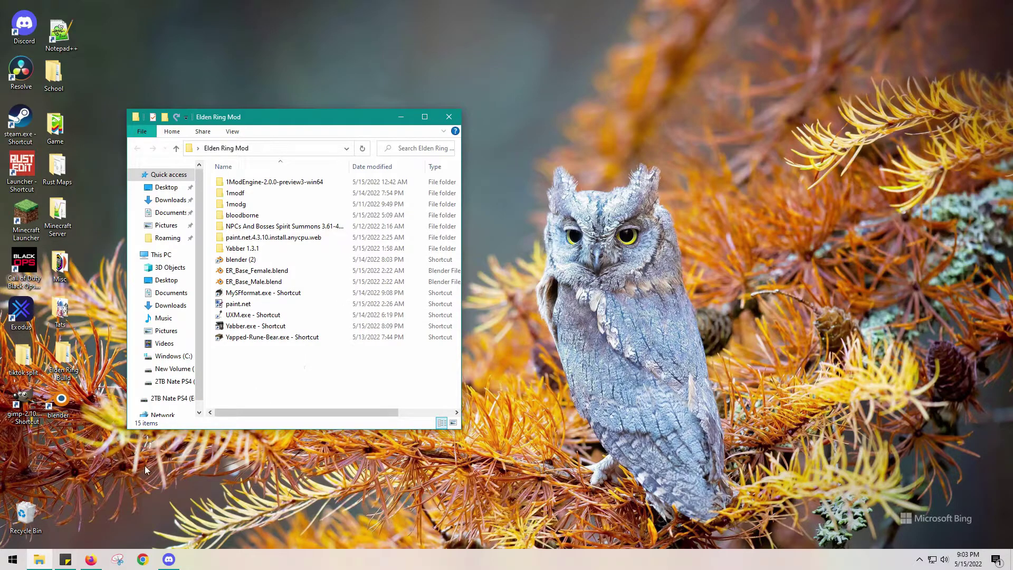
{"action": "left_click", "coordinate": [13, 558]}
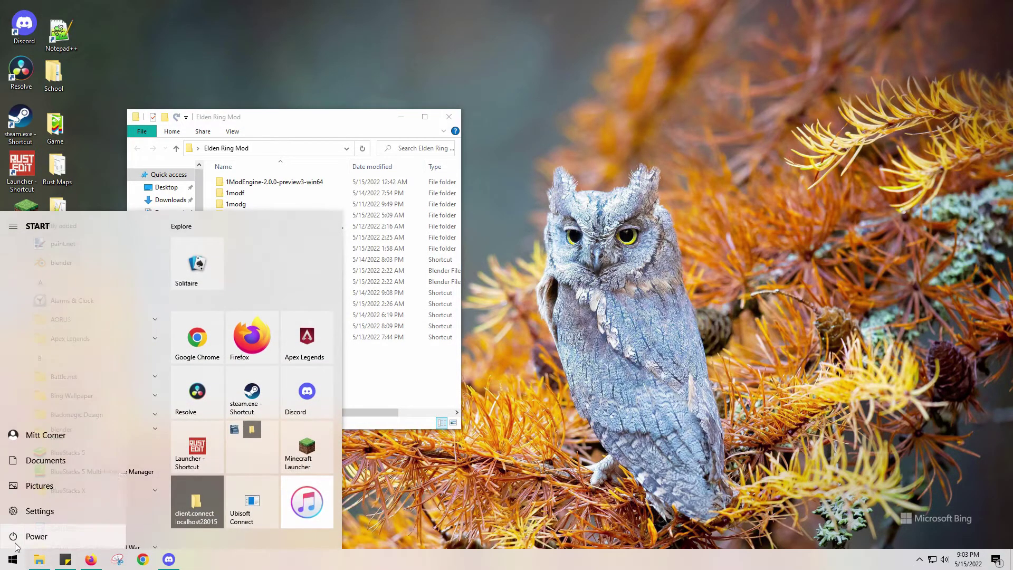
{"action": "left_click", "coordinate": [29, 536]}
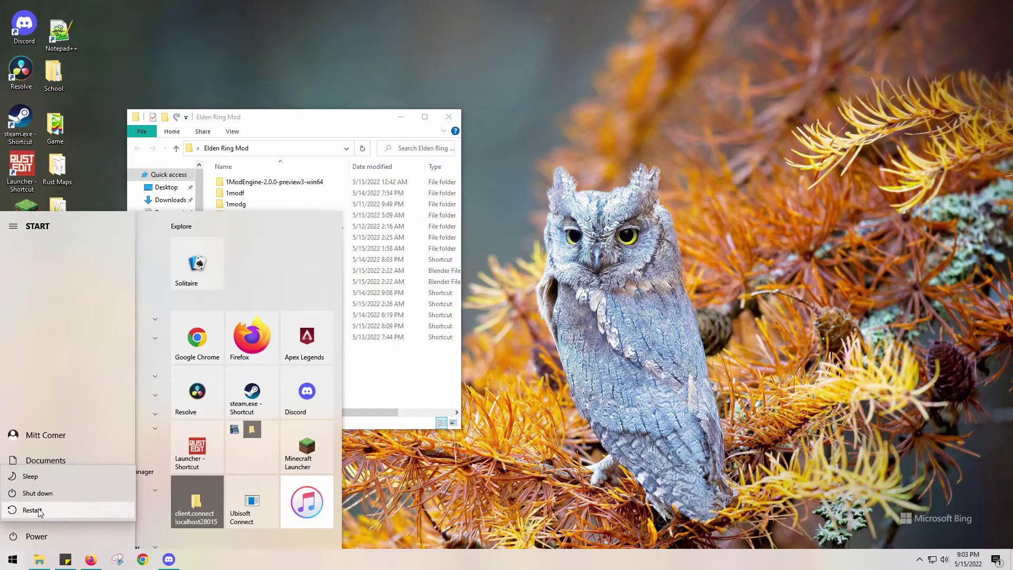
{"action": "key", "text": "Escape"}
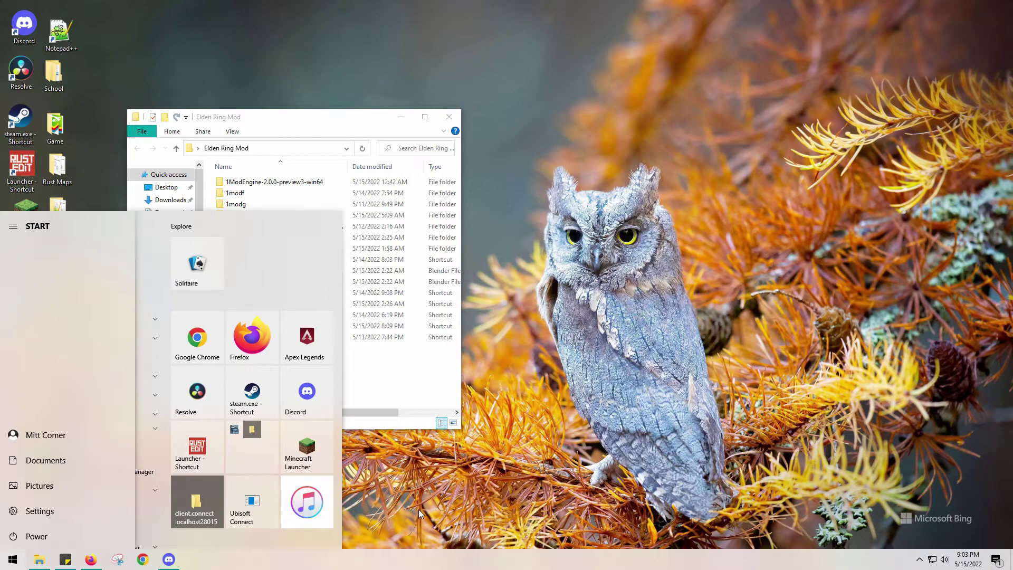
{"action": "left_click", "coordinate": [629, 420]}
Press Alt+Z on the desktop and click in the middle of the screen.
{"action": "mouse_move", "coordinate": [91, 560]}
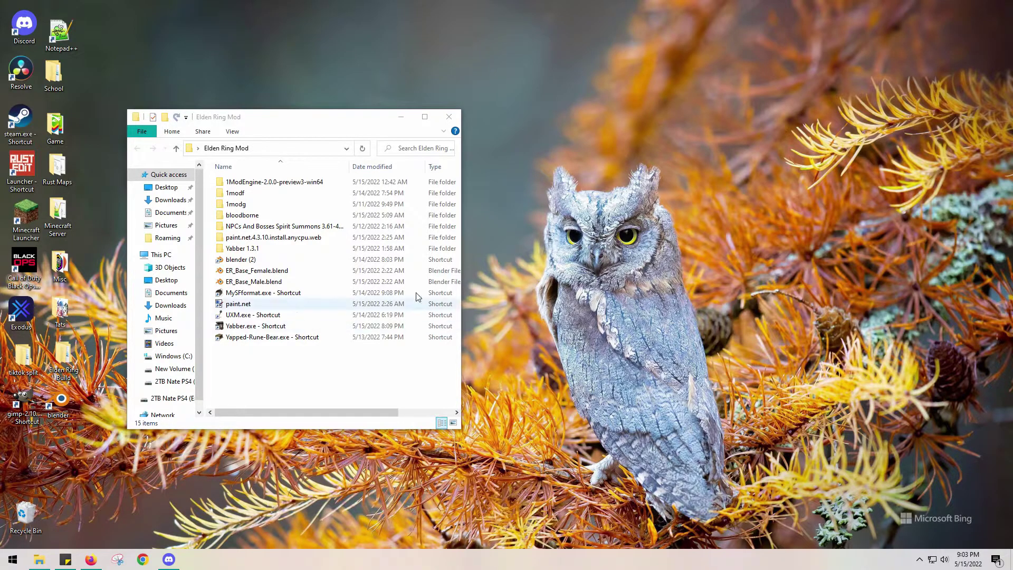
{"action": "key", "text": "alt+z"}
{"action": "left_click", "coordinate": [369, 175]}
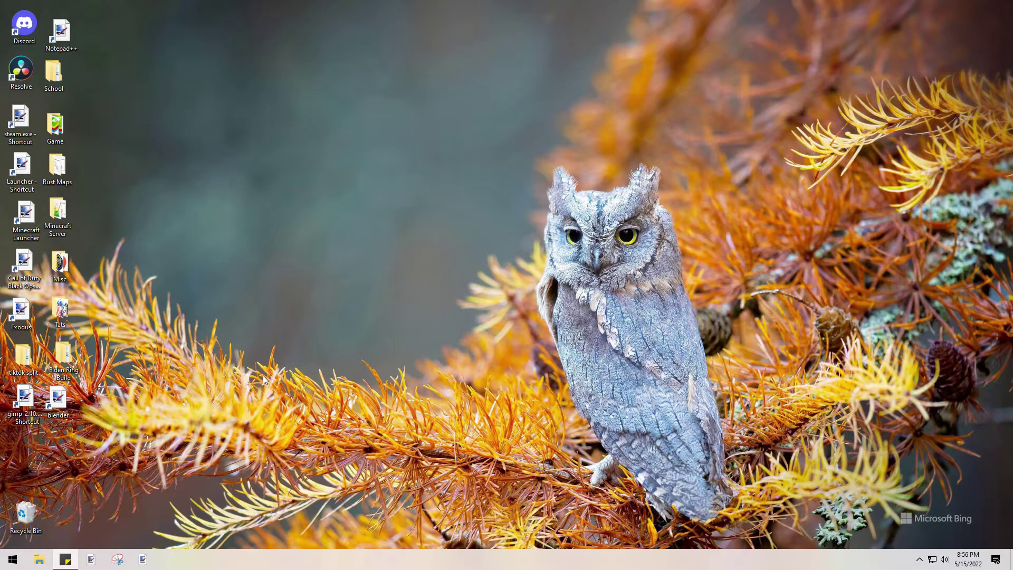
Relaunch Firefox from the taskbar and accept making it the default browser.
{"action": "left_click", "coordinate": [92, 561]}
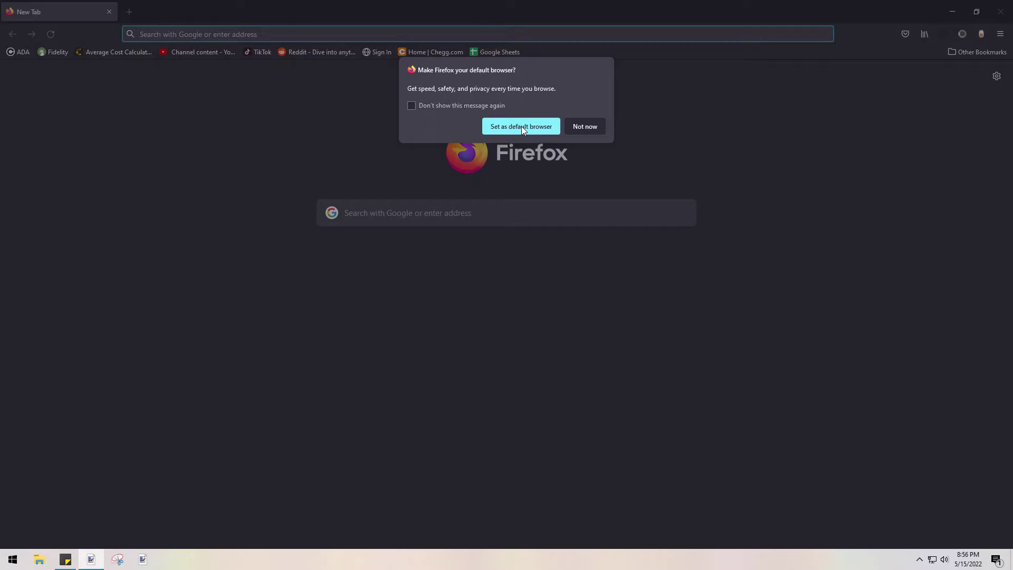
{"action": "left_click", "coordinate": [524, 126]}
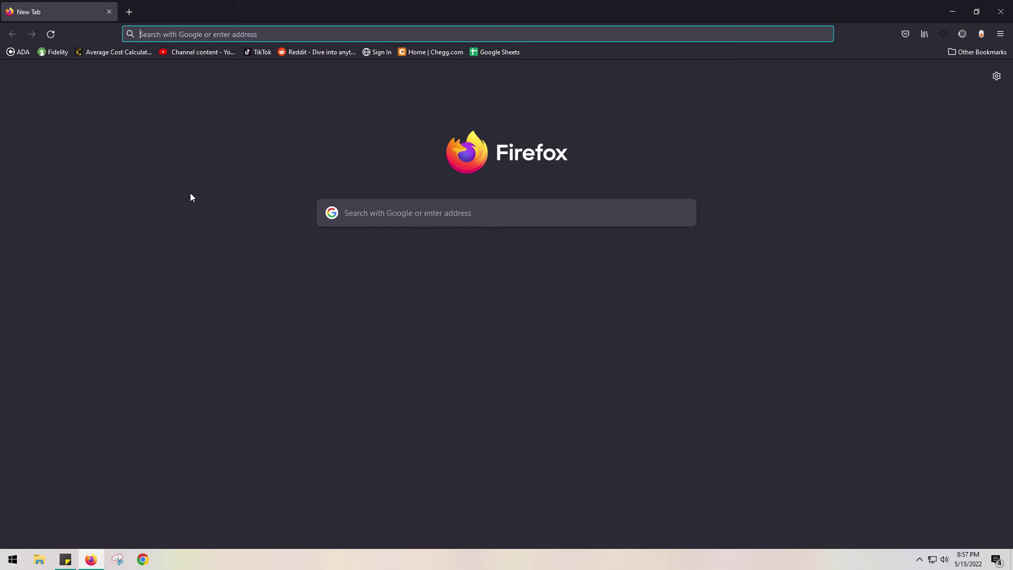
{"action": "left_click", "coordinate": [958, 10]}
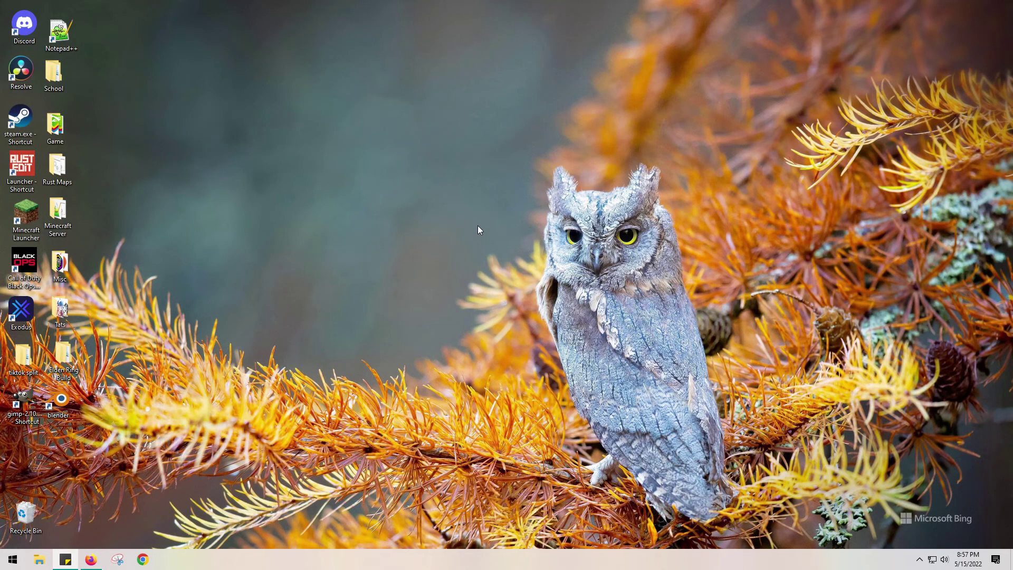
{"action": "left_click", "coordinate": [90, 559]}
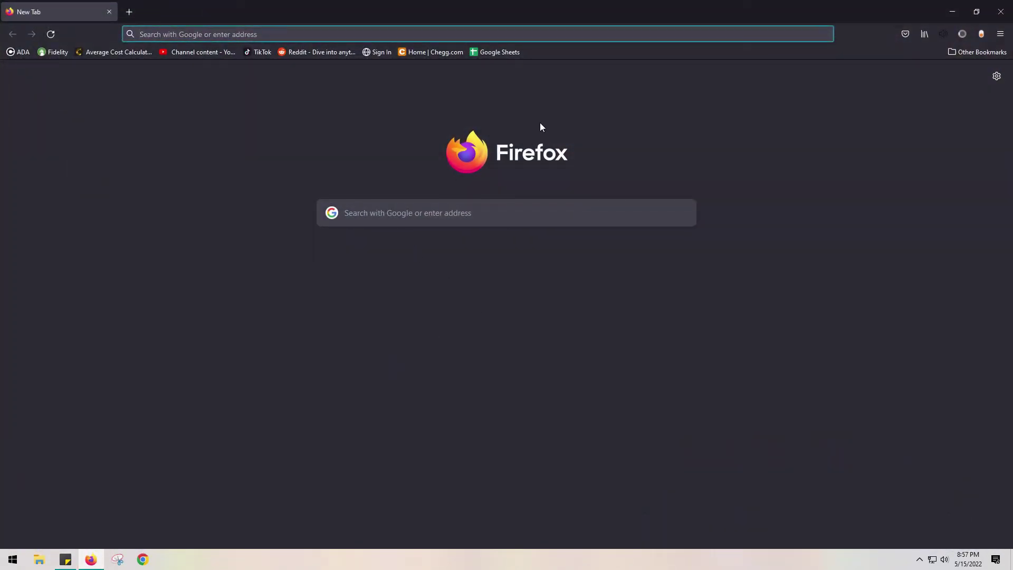
{"action": "left_click", "coordinate": [200, 34]}
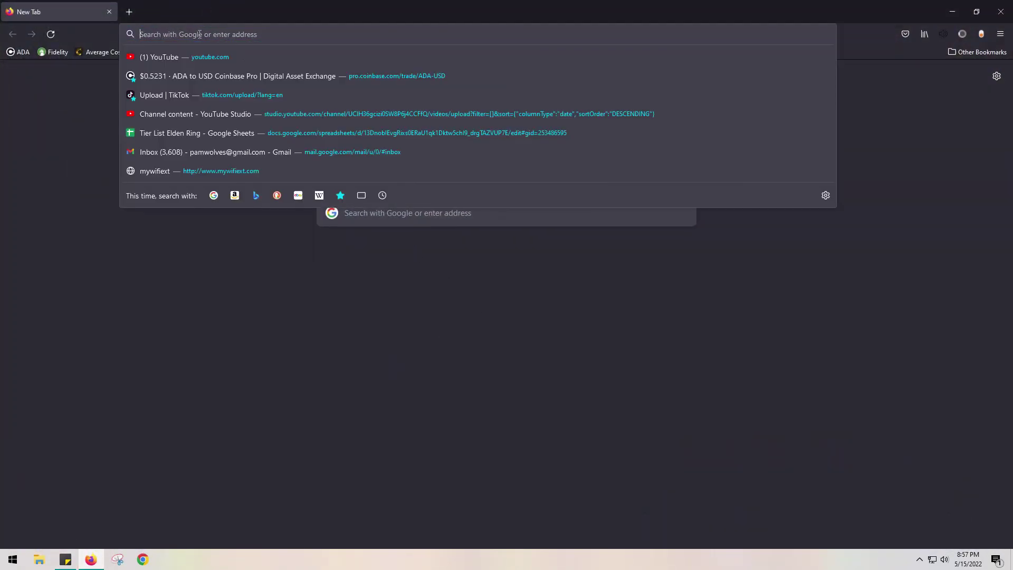